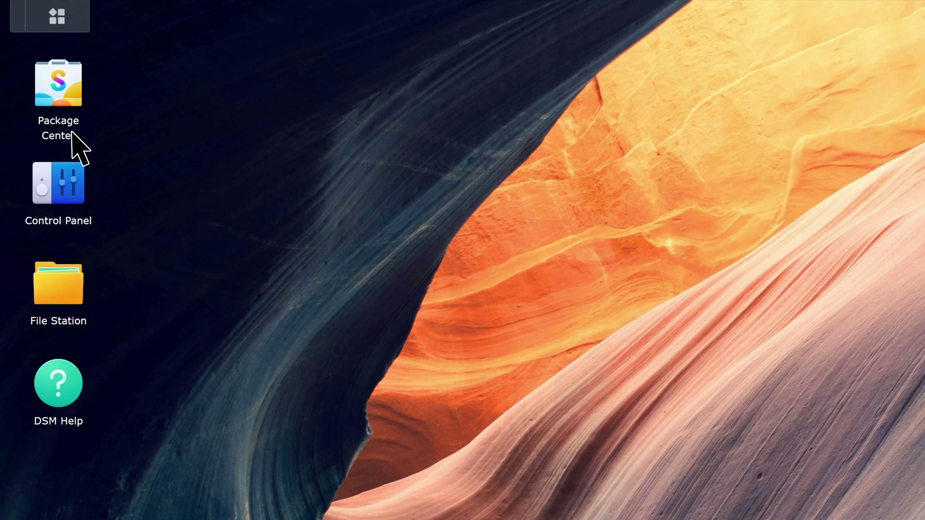
Limit the Shared Folder team folder to 3 versions and delete versions older than 7 days
{"action": "left_click", "coordinate": [41, 11]}
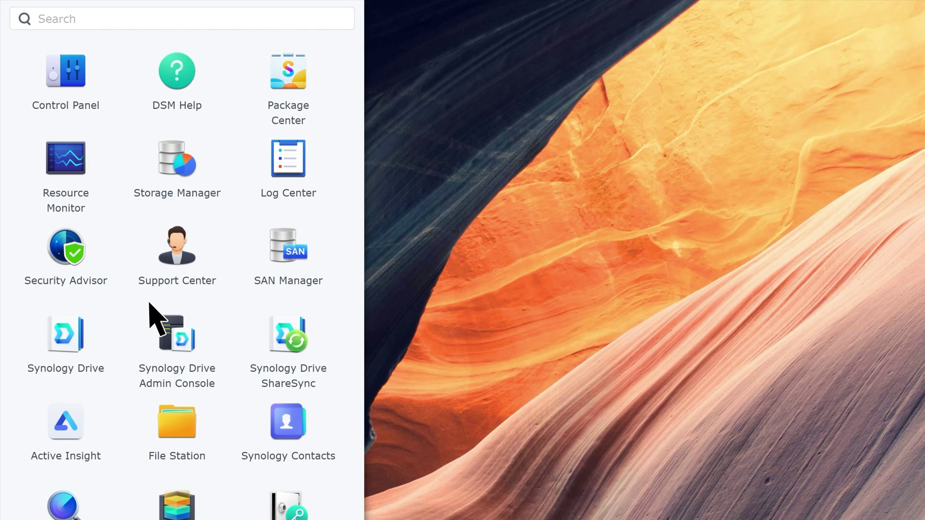
{"action": "left_click", "coordinate": [174, 346]}
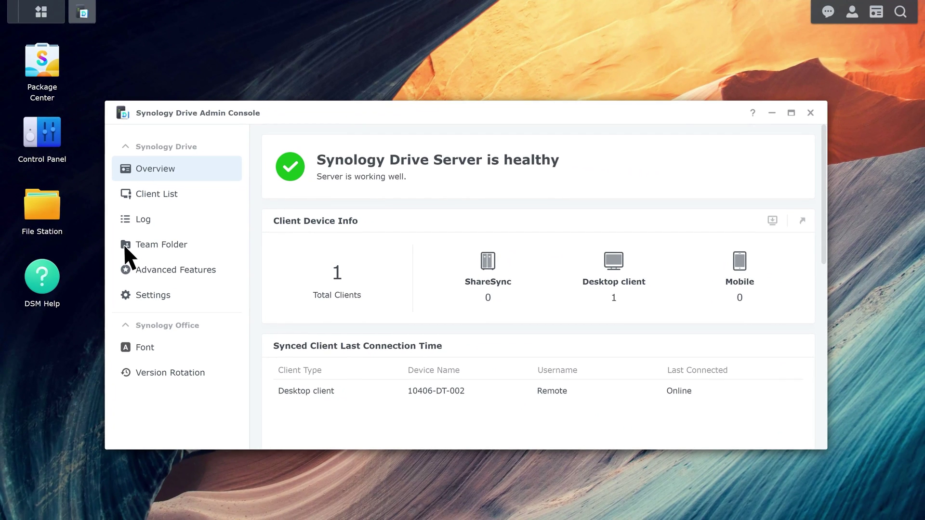
{"action": "left_click", "coordinate": [193, 245]}
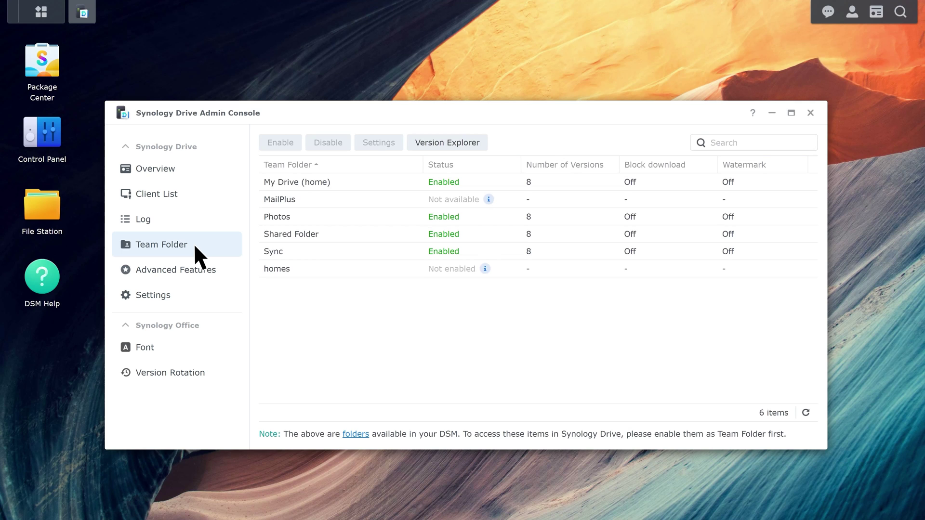
{"action": "left_click", "coordinate": [334, 233]}
{"action": "left_click", "coordinate": [381, 142]}
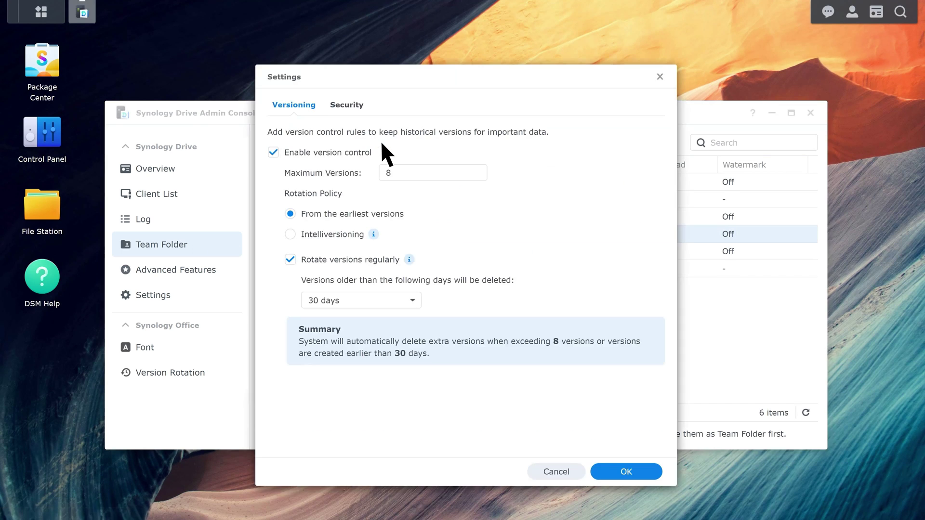
{"action": "left_click", "coordinate": [417, 172]}
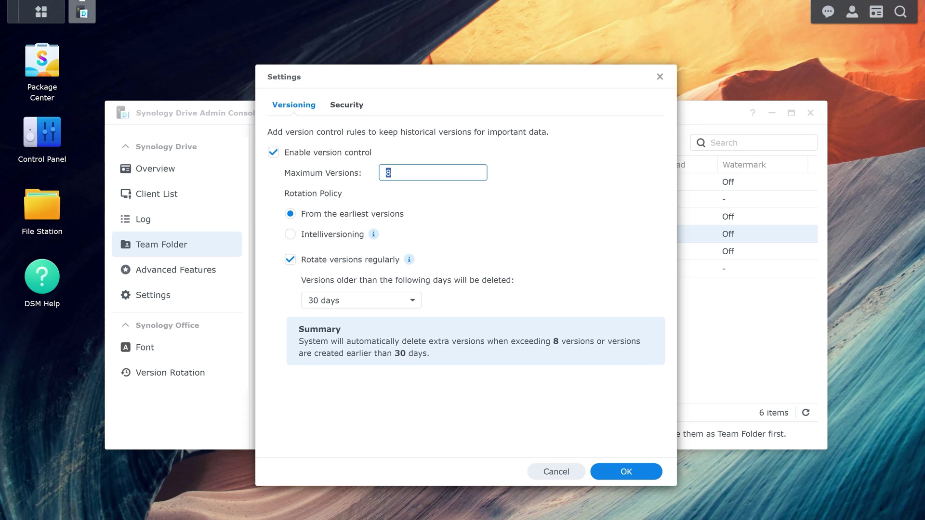
{"action": "type", "text": "3"}
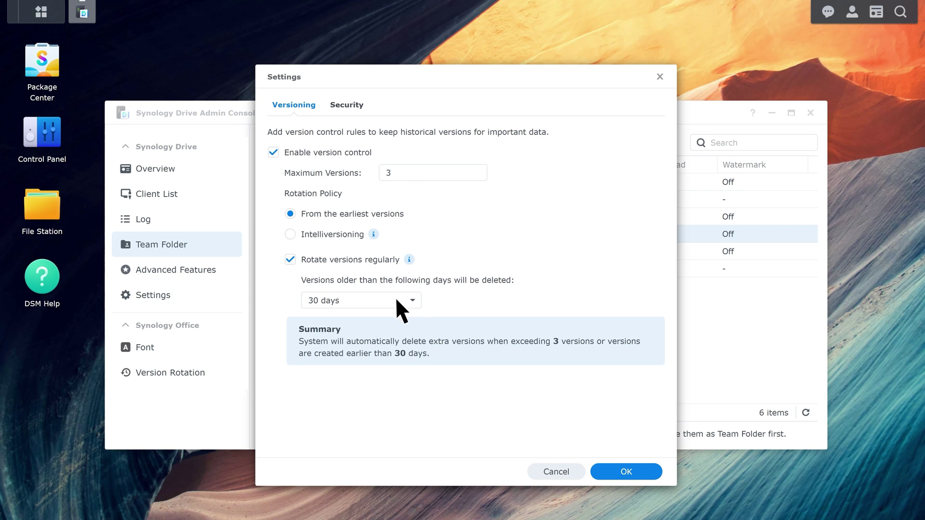
{"action": "left_click", "coordinate": [412, 298]}
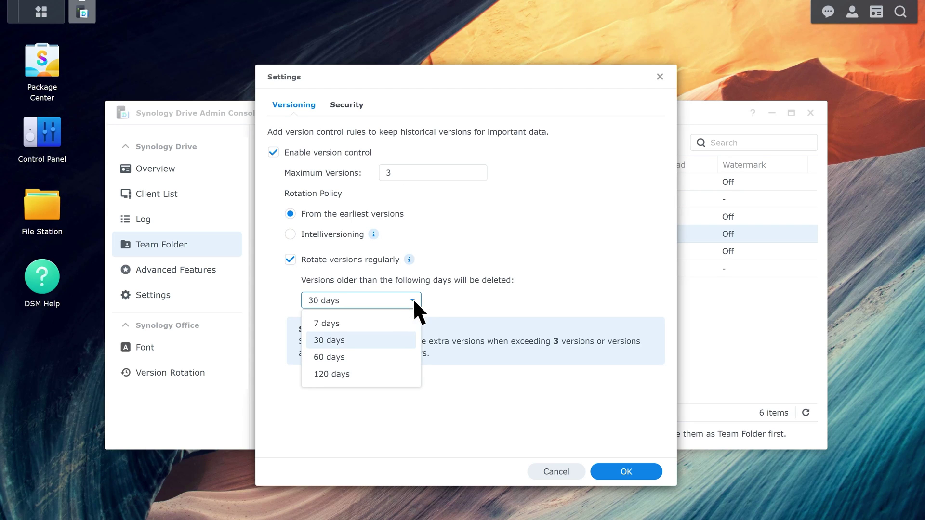
{"action": "left_click", "coordinate": [400, 326]}
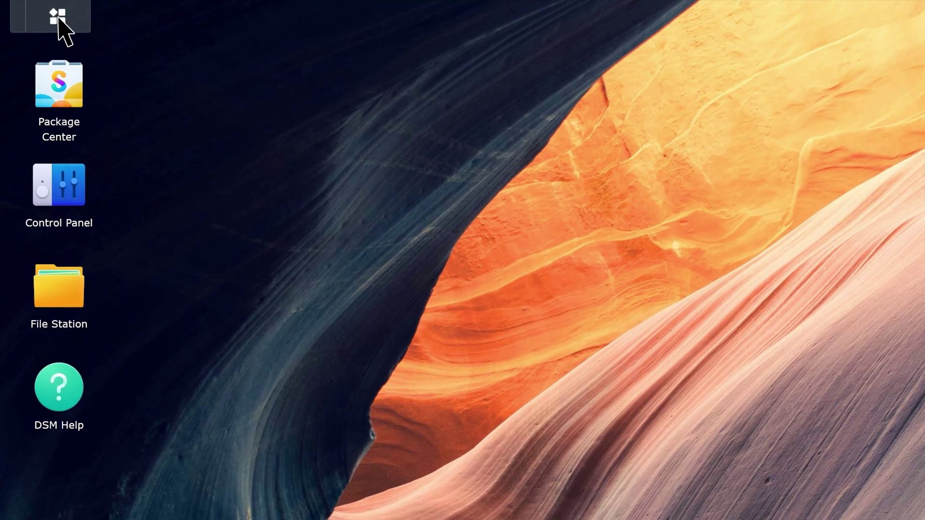
Empty all team folder recycle bins now and enable scheduled regular emptying in Drive settings
{"action": "left_click", "coordinate": [41, 11]}
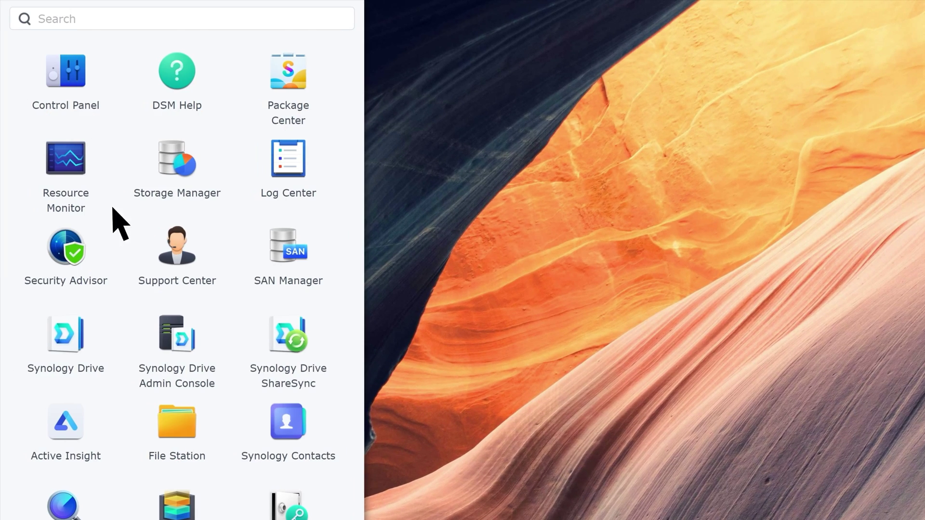
{"action": "left_click", "coordinate": [174, 343]}
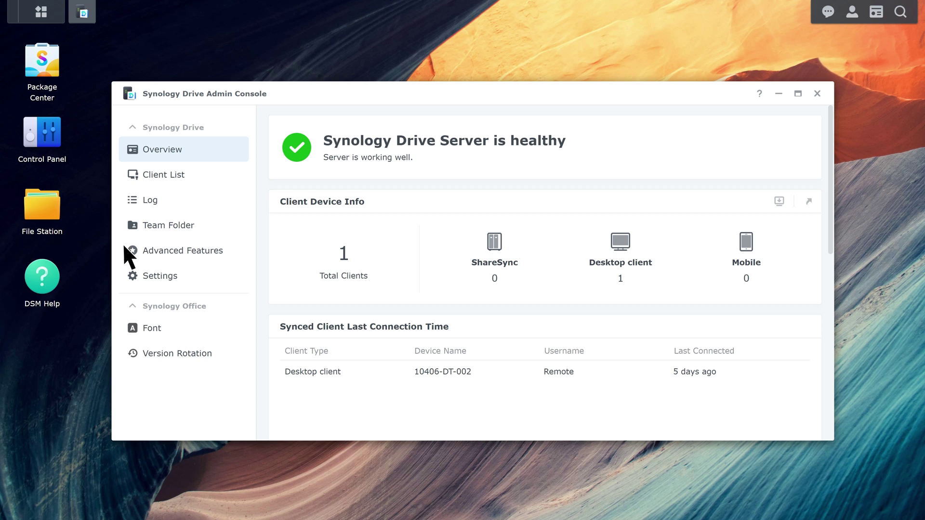
{"action": "left_click", "coordinate": [195, 289]}
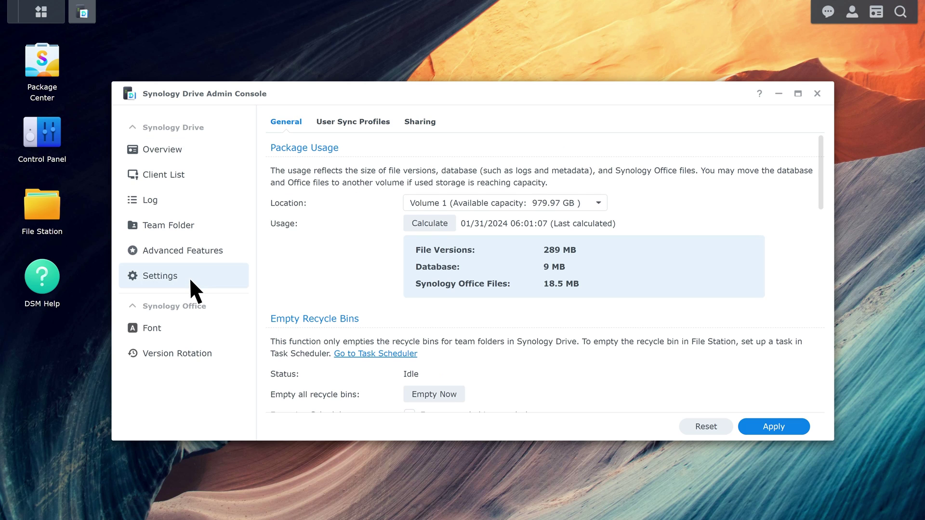
{"action": "left_click_drag", "start_coordinate": [820, 191], "coordinate": [821, 226]}
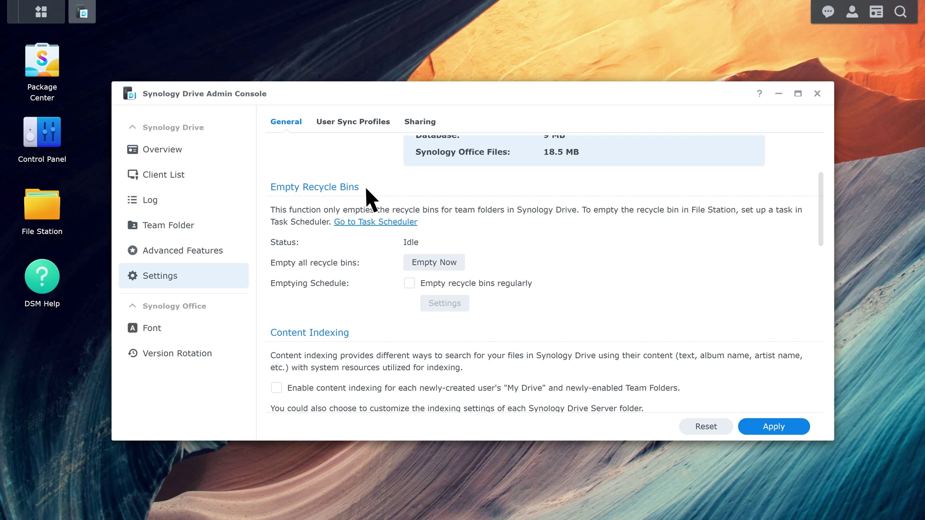
{"action": "left_click", "coordinate": [437, 262]}
{"action": "left_click", "coordinate": [409, 282]}
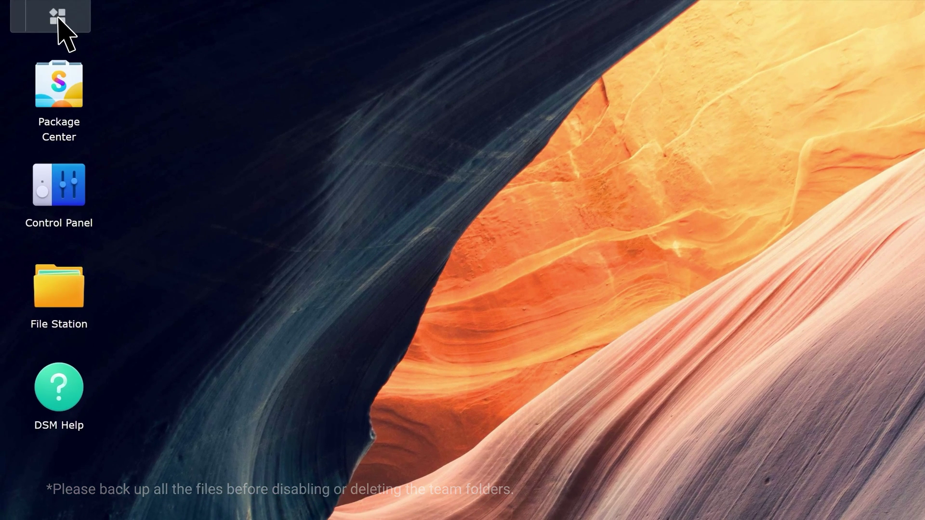
Disable the Photos and Sync team folders, confirming deletion of their previous versions
{"action": "left_click", "coordinate": [41, 12]}
{"action": "left_click", "coordinate": [174, 346]}
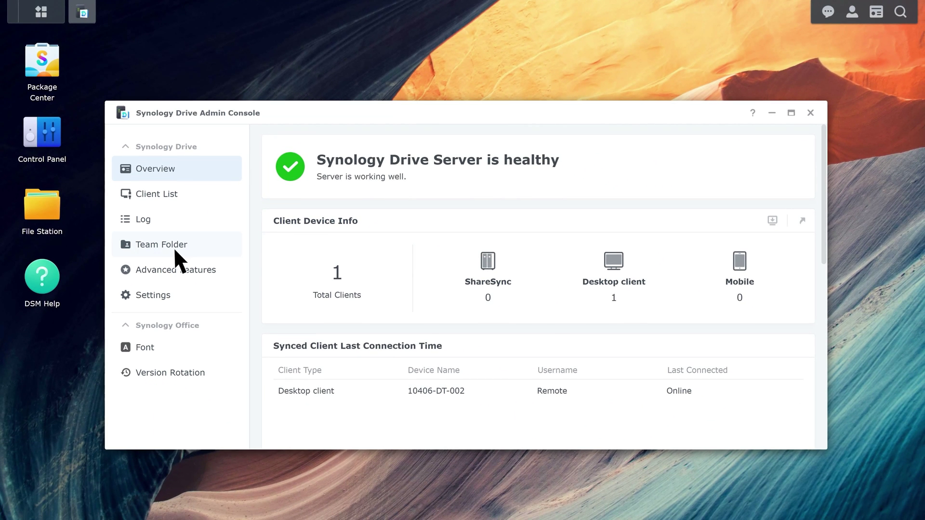
{"action": "left_click", "coordinate": [196, 244]}
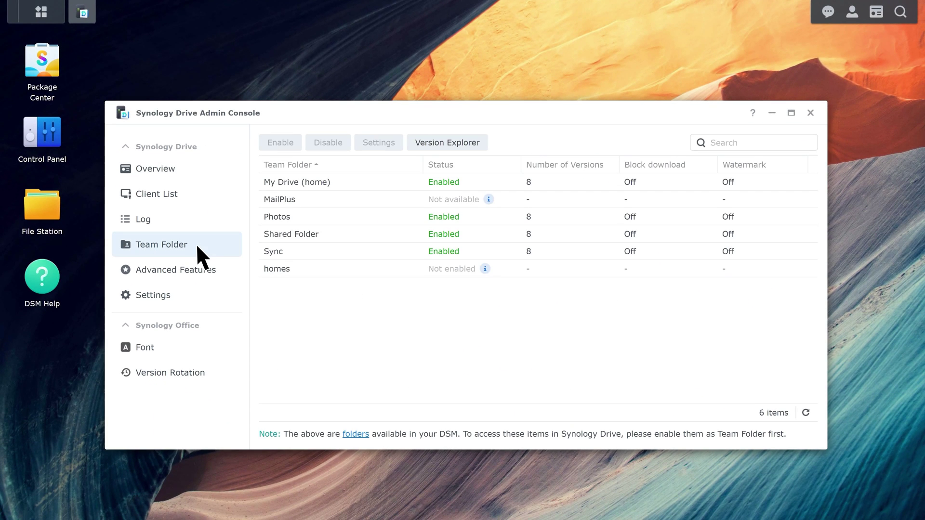
{"action": "left_click", "coordinate": [291, 217]}
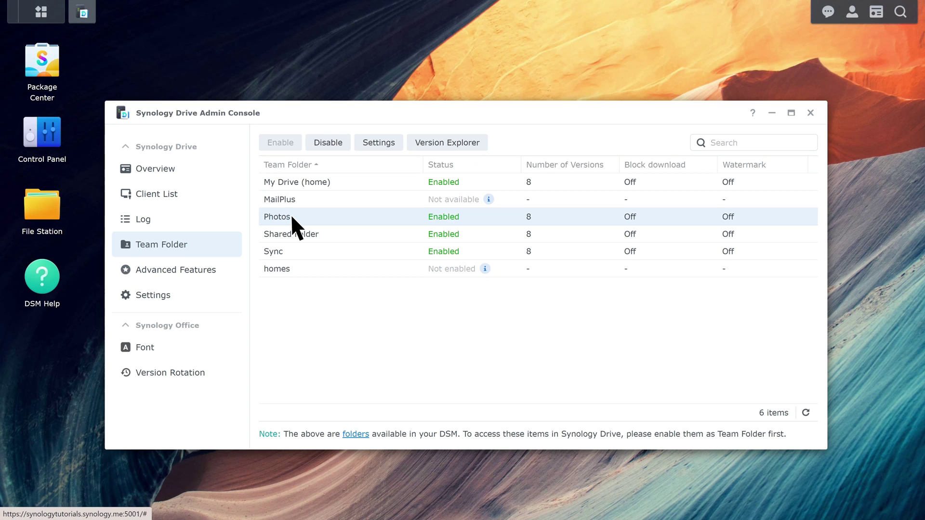
{"action": "left_click", "coordinate": [291, 249], "text": "ctrl"}
{"action": "left_click", "coordinate": [328, 143]}
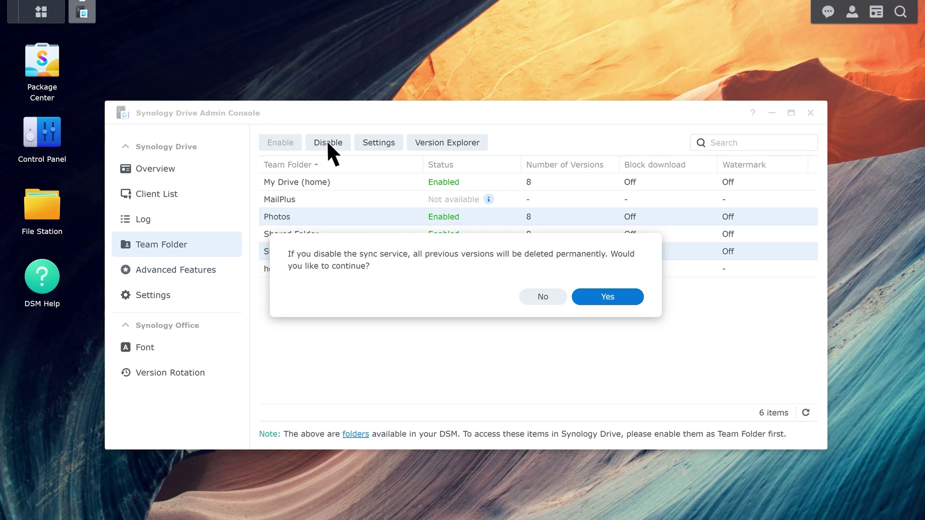
{"action": "left_click", "coordinate": [593, 295]}
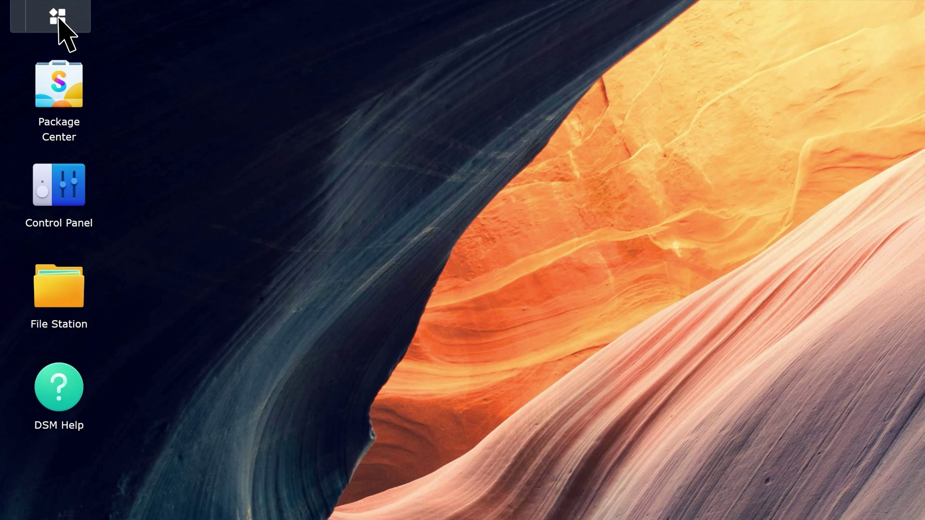
Uncheck version control for Shared Folder and confirm deleting its extra versions
{"action": "left_click", "coordinate": [41, 12]}
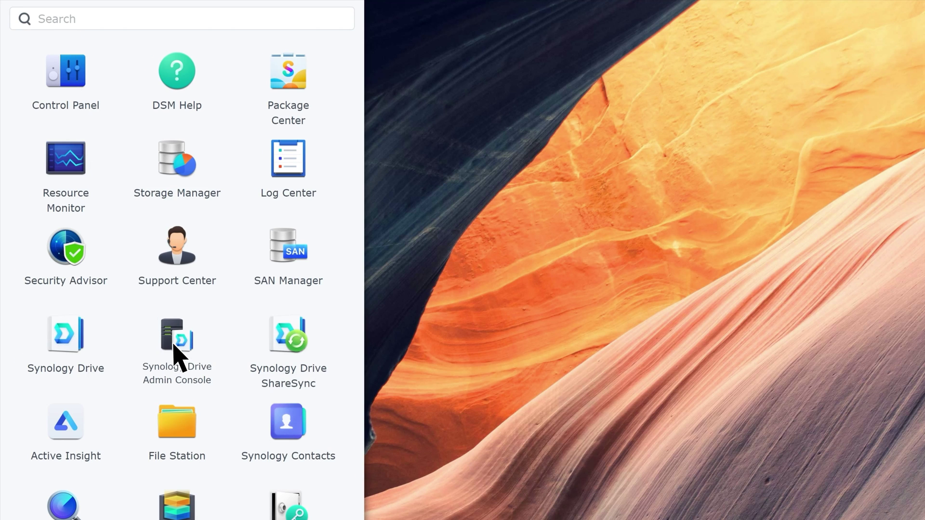
{"action": "left_click", "coordinate": [175, 349]}
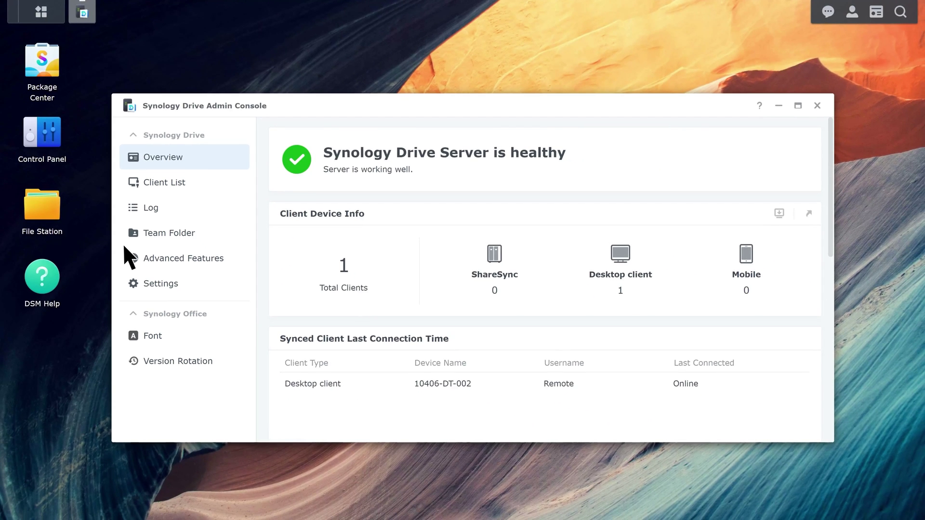
{"action": "left_click", "coordinate": [211, 234]}
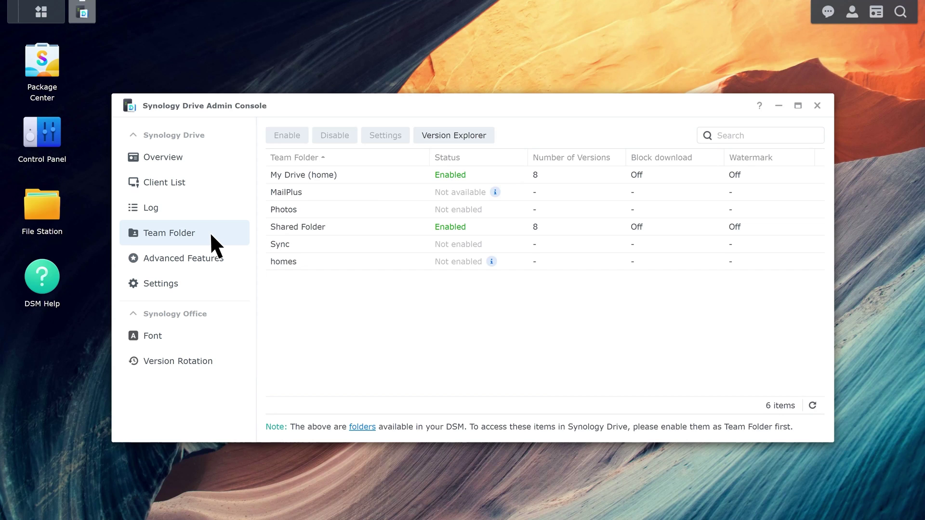
{"action": "left_click", "coordinate": [334, 229]}
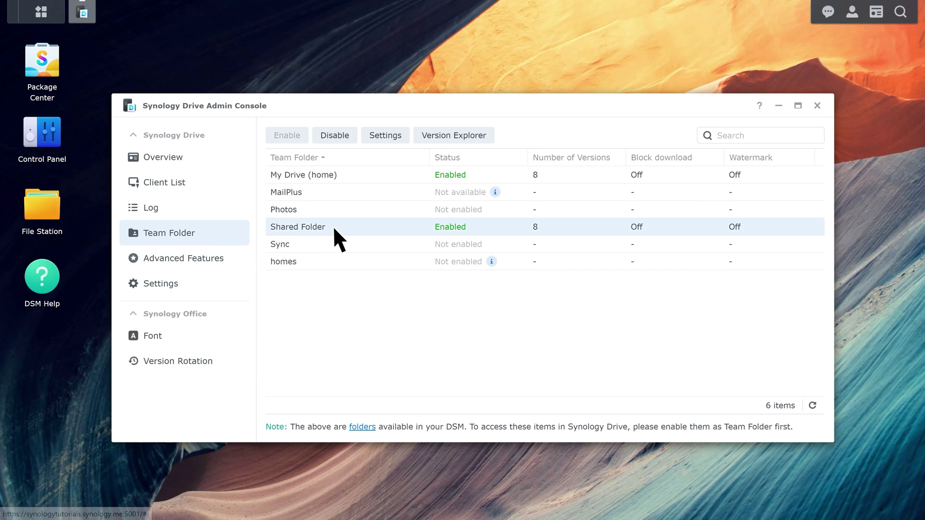
{"action": "left_click", "coordinate": [388, 135]}
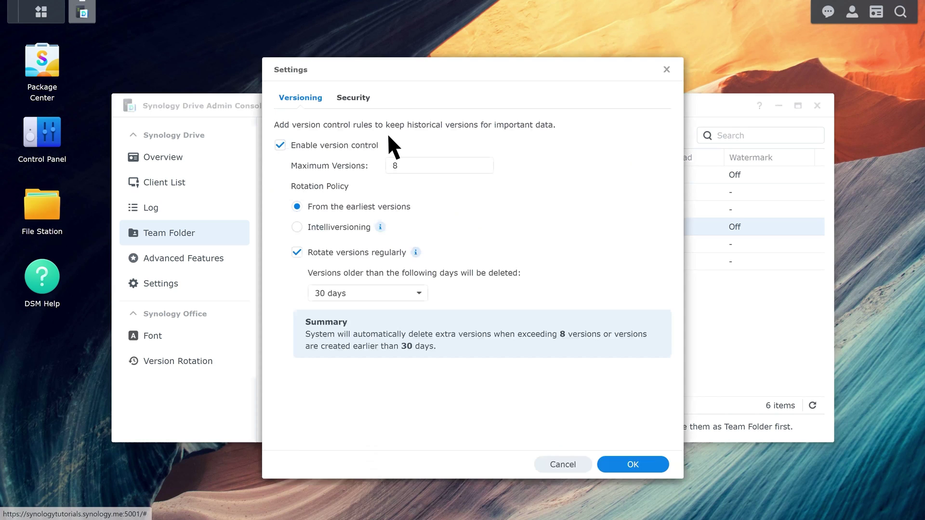
{"action": "left_click", "coordinate": [280, 145]}
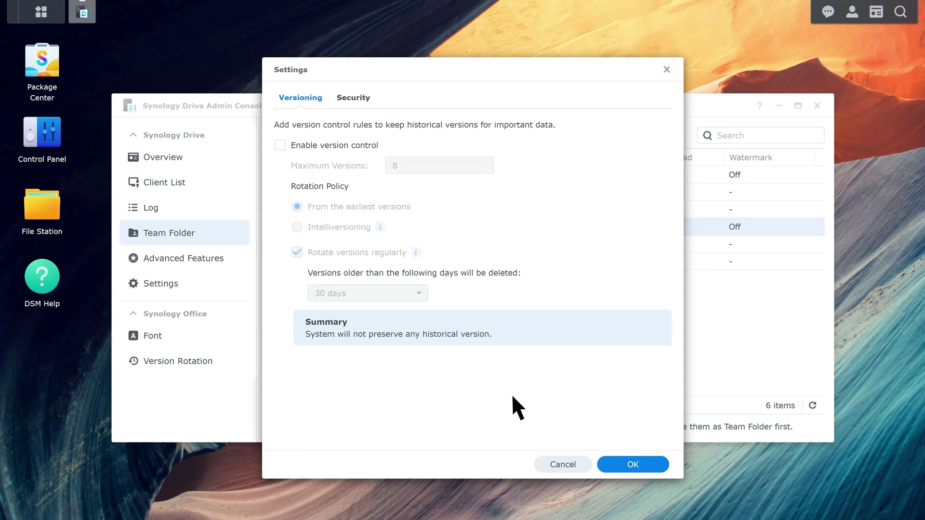
{"action": "left_click", "coordinate": [632, 464]}
{"action": "left_click", "coordinate": [615, 290]}
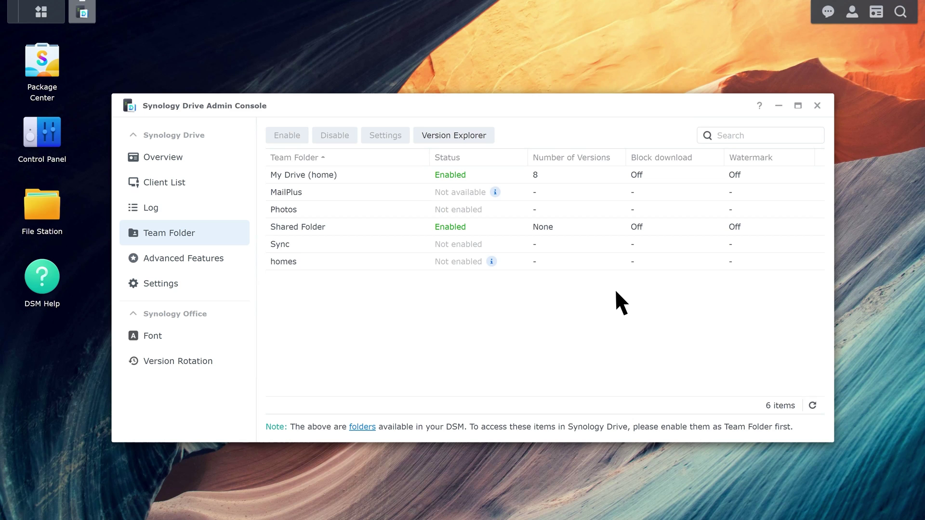
Change Shared Folder's location to Volume 2, acknowledge the risks, and start the move
{"action": "left_click", "coordinate": [42, 139]}
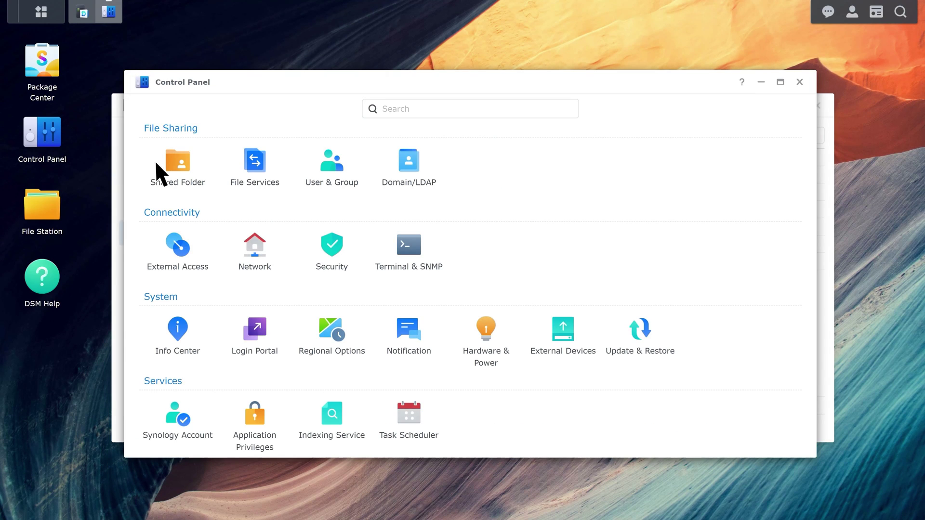
{"action": "left_click", "coordinate": [172, 164]}
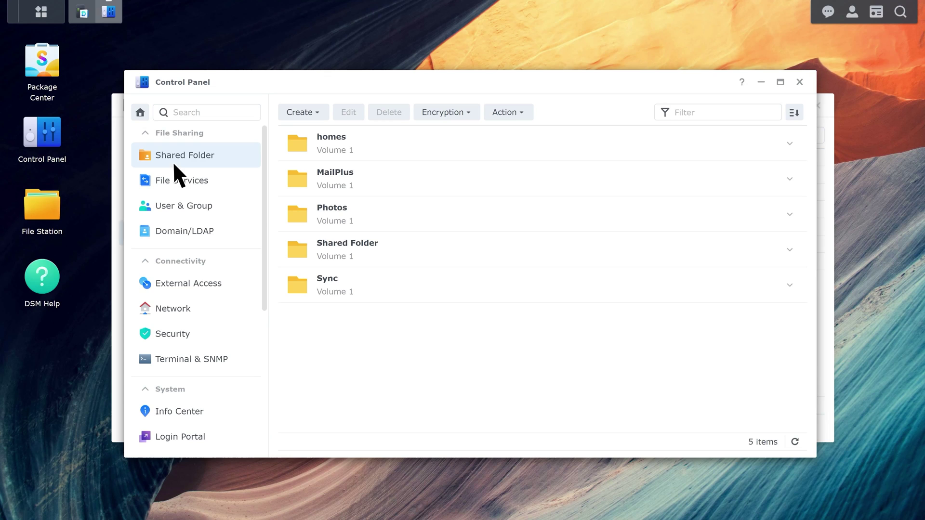
{"action": "left_click", "coordinate": [410, 245]}
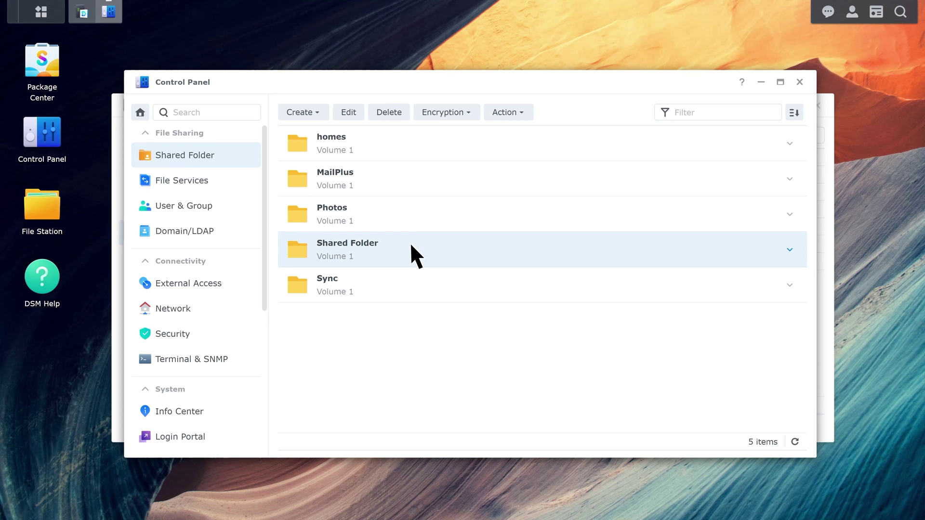
{"action": "left_click", "coordinate": [349, 115]}
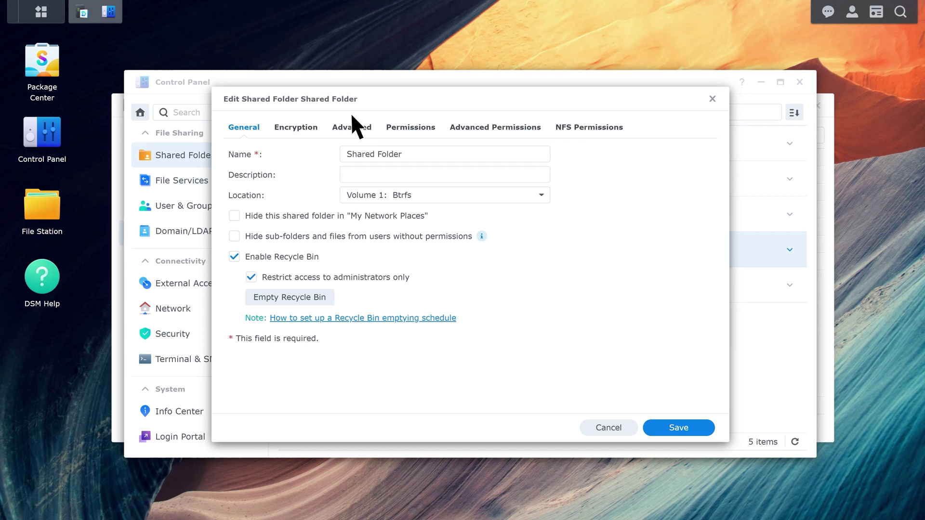
{"action": "left_click", "coordinate": [542, 195]}
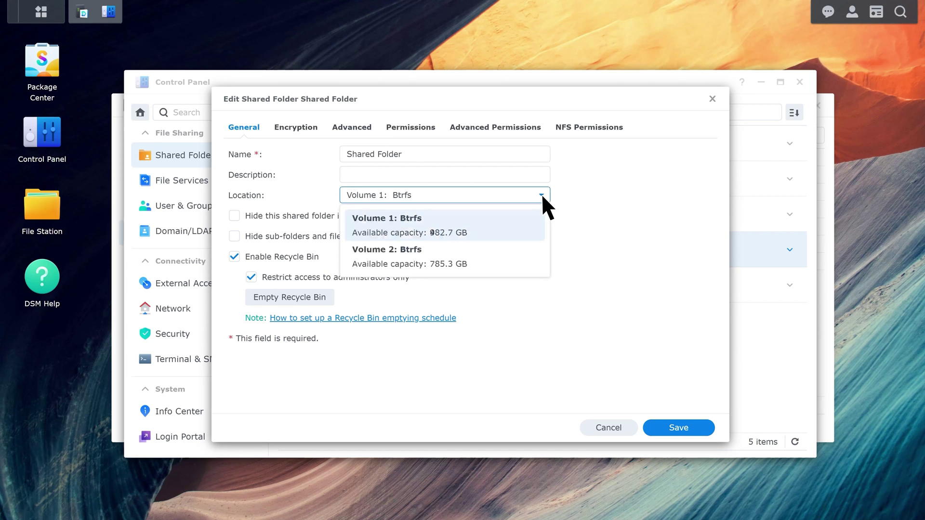
{"action": "left_click", "coordinate": [503, 253]}
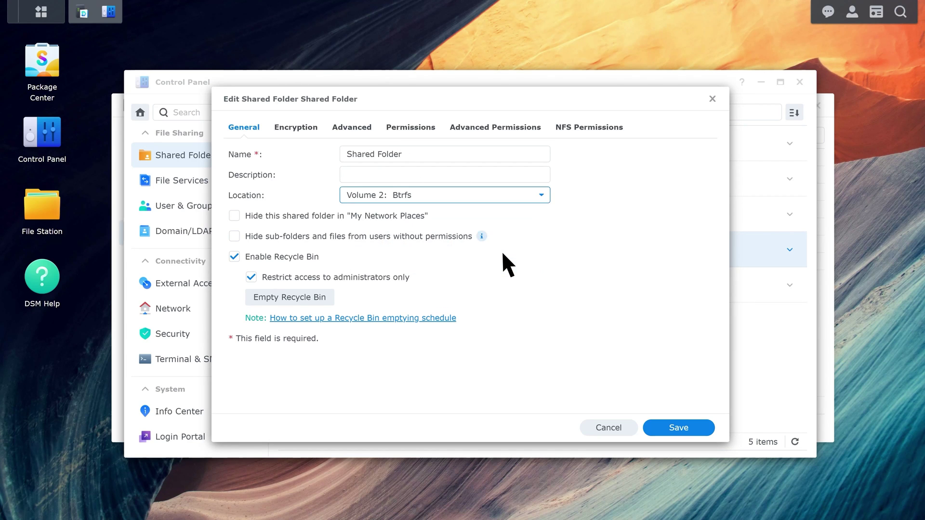
{"action": "left_click", "coordinate": [675, 425]}
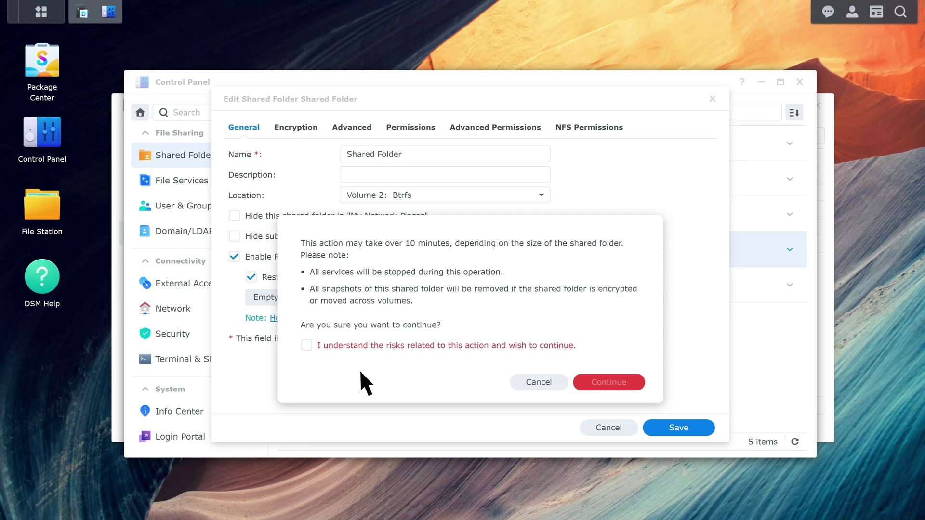
{"action": "left_click", "coordinate": [306, 345]}
{"action": "left_click", "coordinate": [608, 383]}
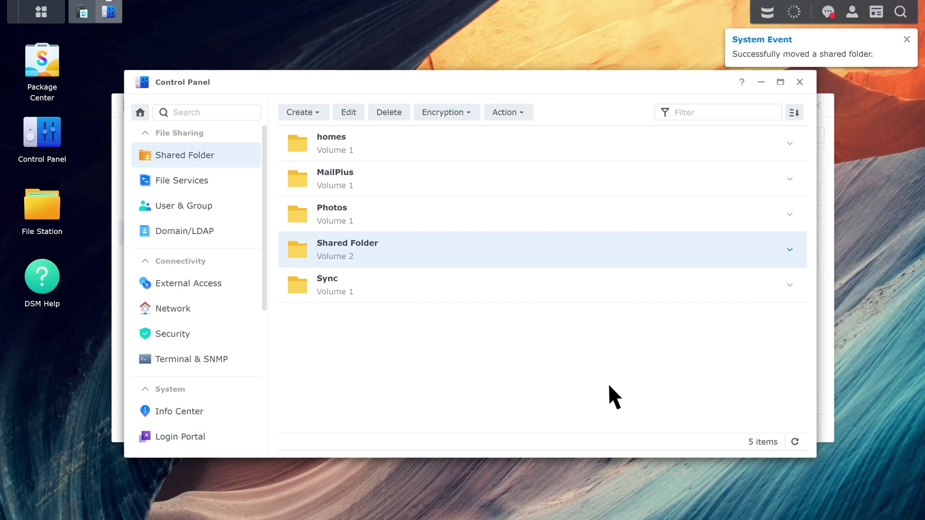
Re-enable version control on Shared Folder, keeping 8 versions
{"action": "left_click", "coordinate": [82, 15]}
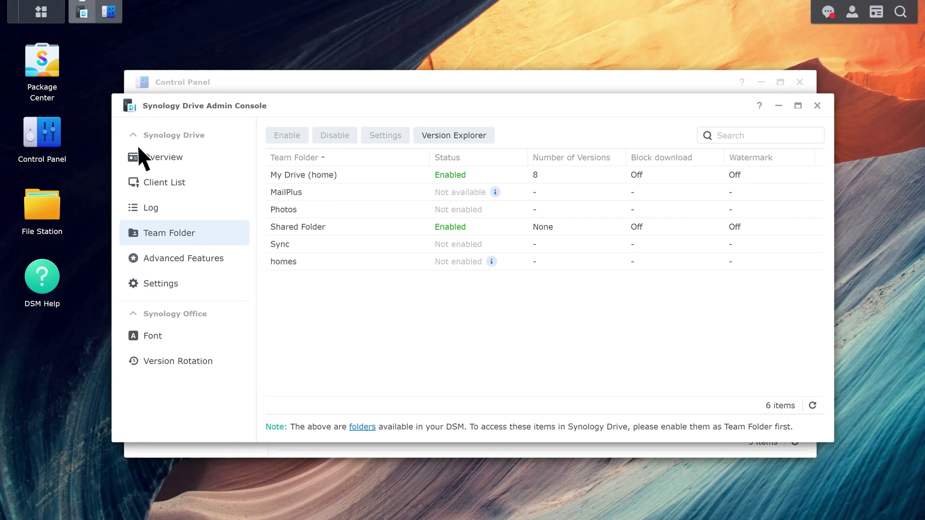
{"action": "left_click", "coordinate": [333, 227]}
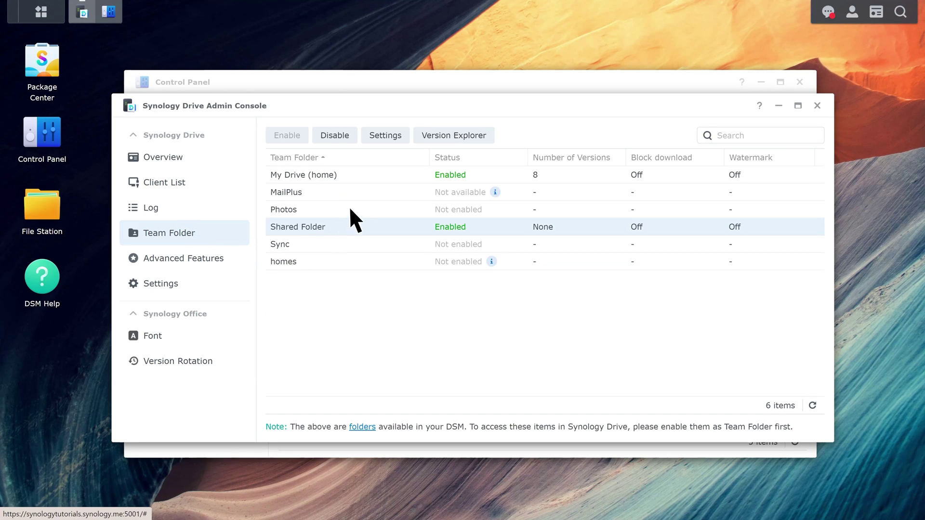
{"action": "left_click", "coordinate": [386, 135]}
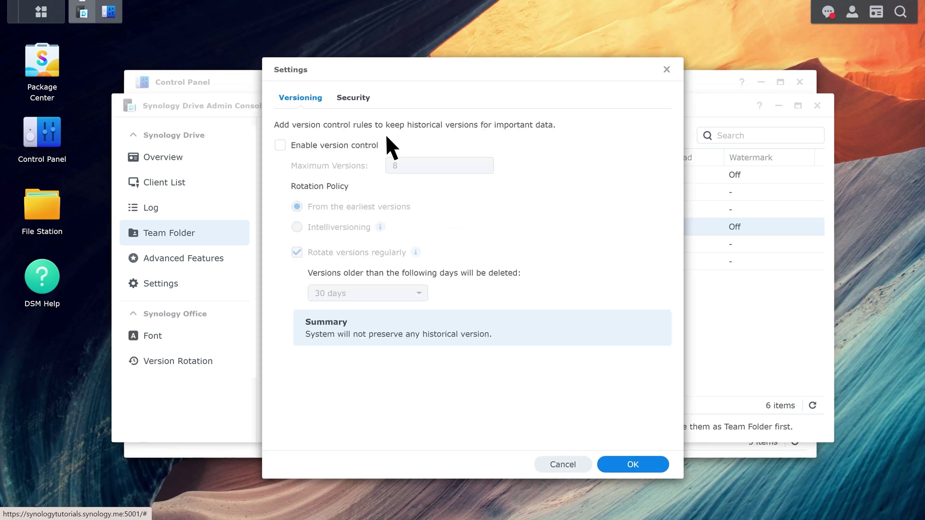
{"action": "left_click", "coordinate": [280, 146]}
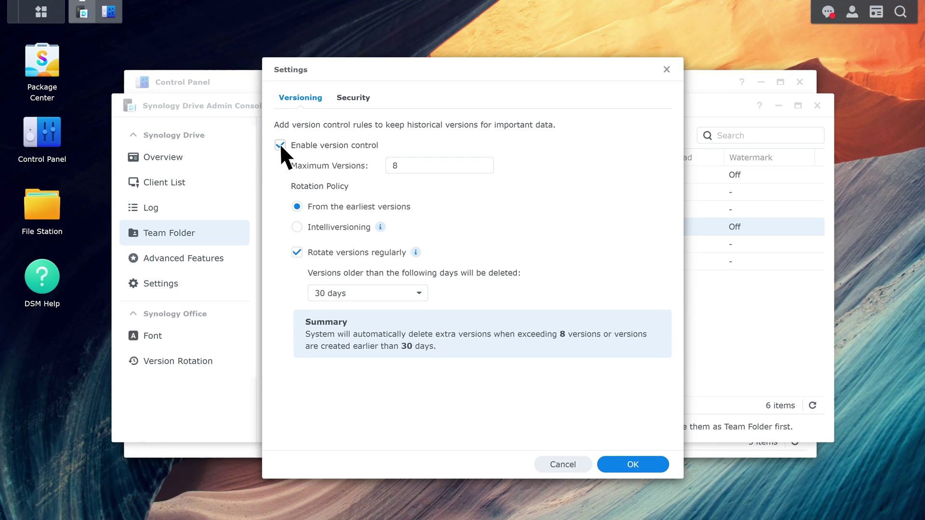
{"action": "left_click", "coordinate": [634, 464]}
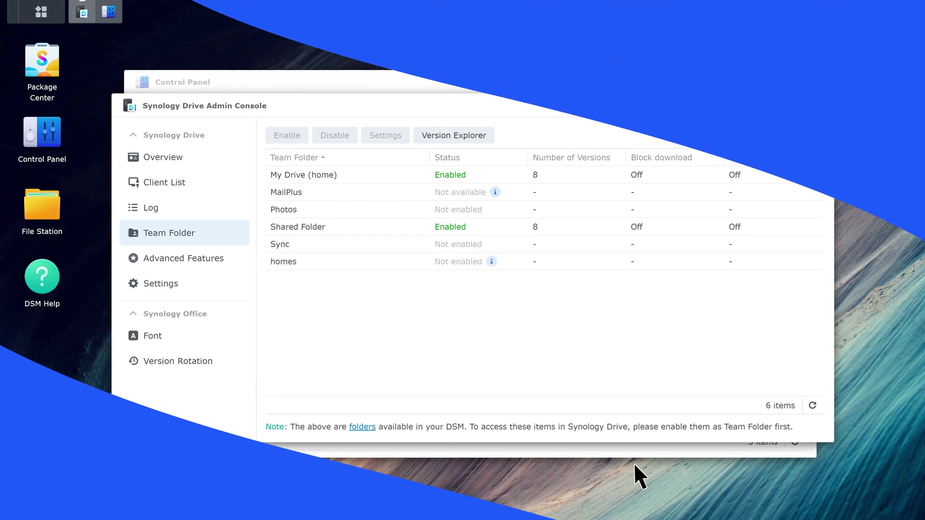